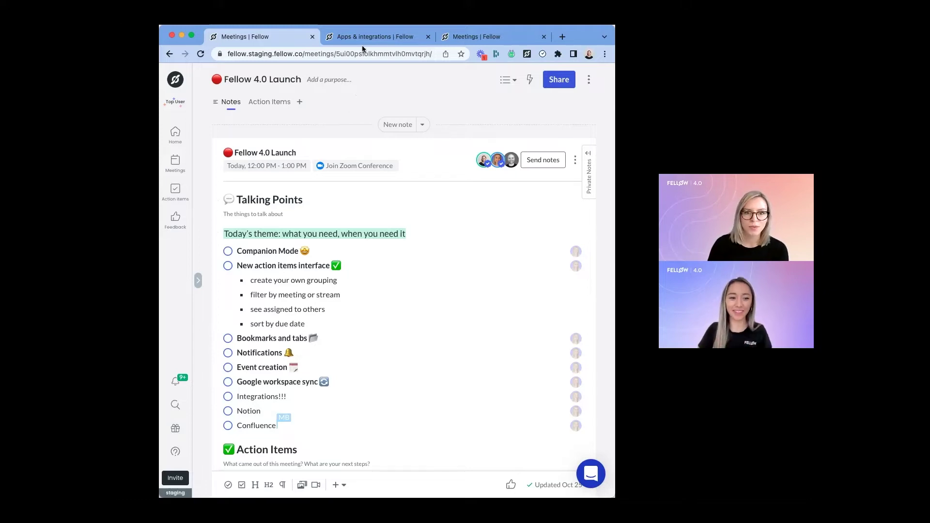
Step: Confirm Notion and Confluence are connected under Knowledge Management Systems, then return to the Fellow 4.0 Launch notes
{"action": "left_click", "coordinate": [348, 38]}
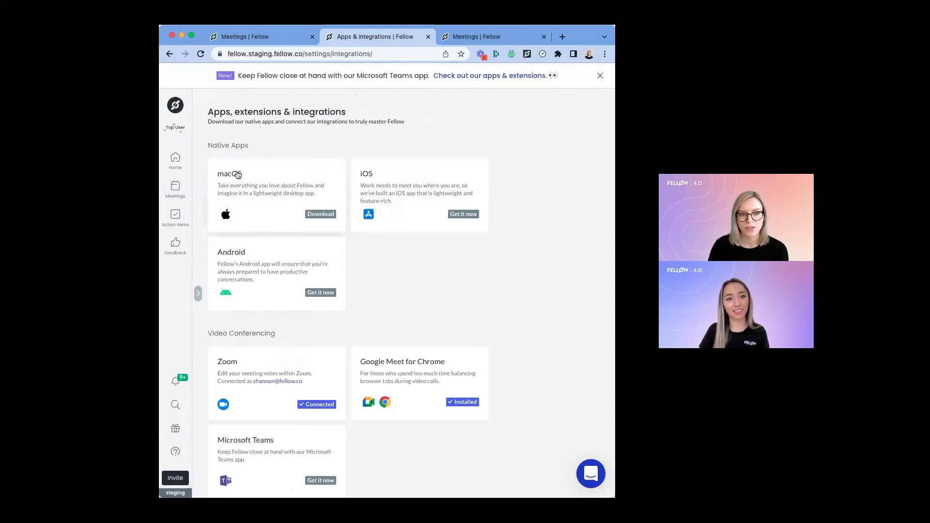
{"action": "scroll", "coordinate": [300, 275], "scroll_direction": "down", "scroll_amount": 1}
{"action": "scroll", "coordinate": [299, 274], "scroll_direction": "down", "scroll_amount": 2}
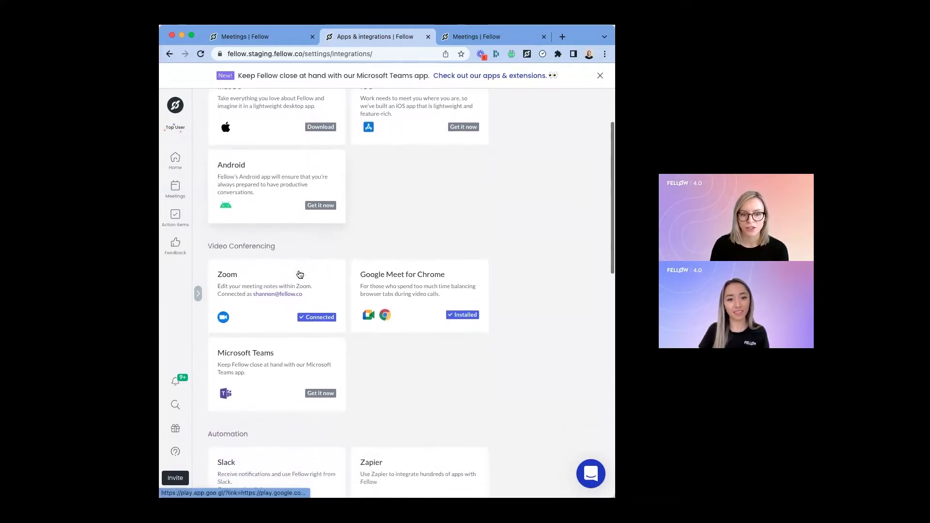
{"action": "scroll", "coordinate": [297, 267], "scroll_direction": "down", "scroll_amount": 10}
{"action": "scroll", "coordinate": [300, 265], "scroll_direction": "down", "scroll_amount": 1}
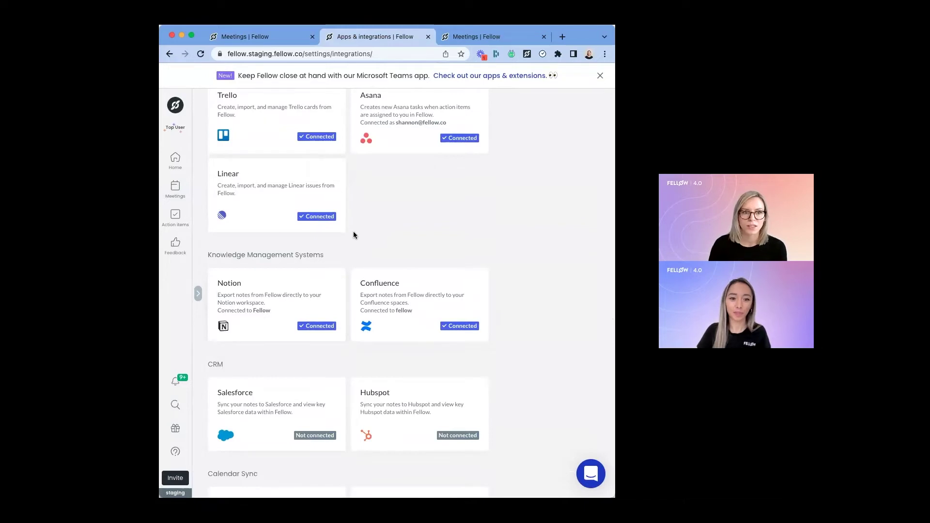
{"action": "left_click", "coordinate": [262, 36]}
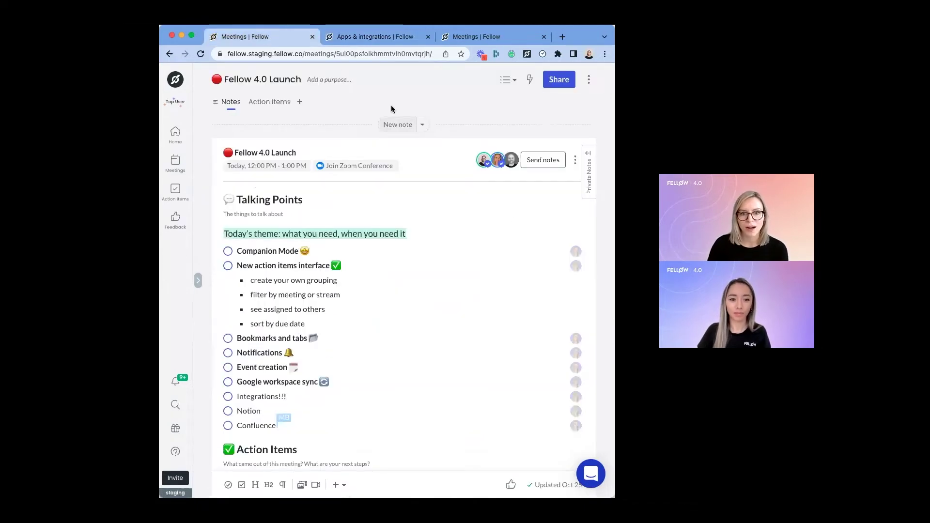
Step: Export the Fellow 4.0 Launch note via Send notes to Notion, with Engineering as parent page
{"action": "scroll", "coordinate": [535, 232], "scroll_direction": "down", "scroll_amount": 1}
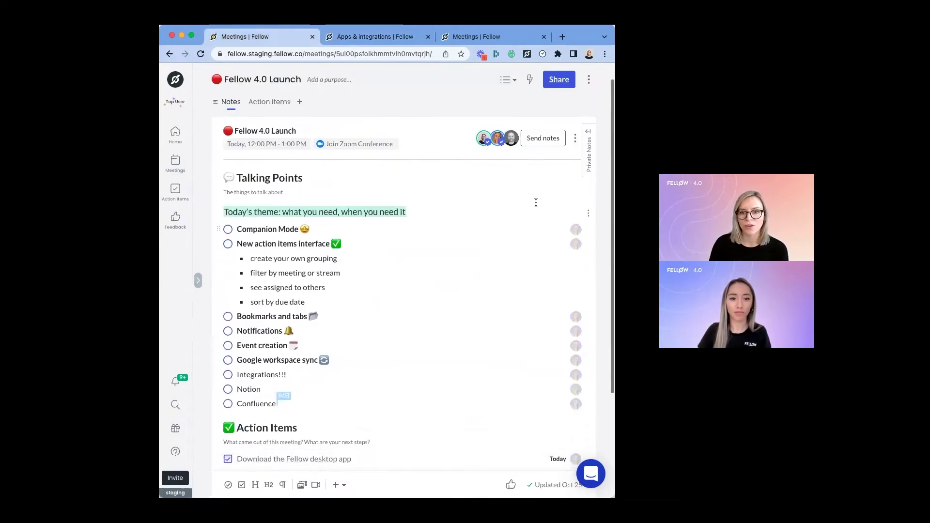
{"action": "left_click", "coordinate": [530, 139]}
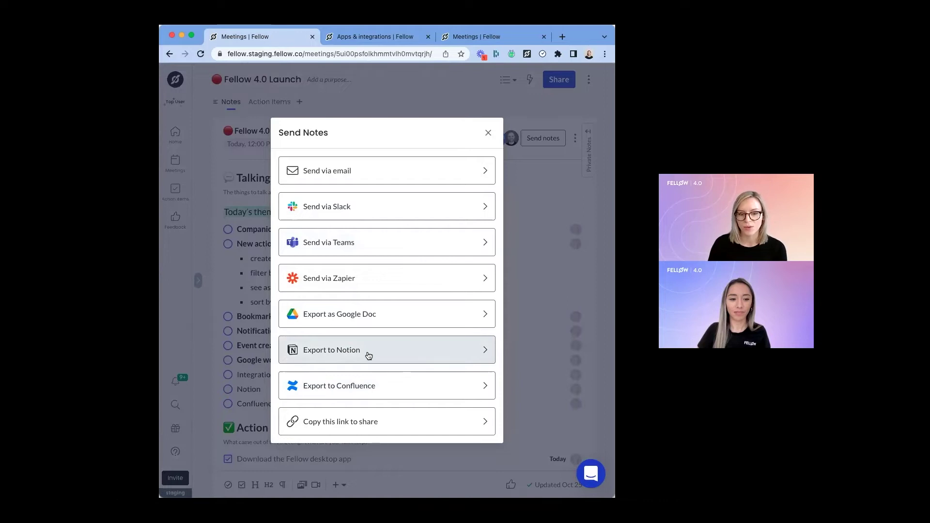
{"action": "left_click", "coordinate": [388, 352]}
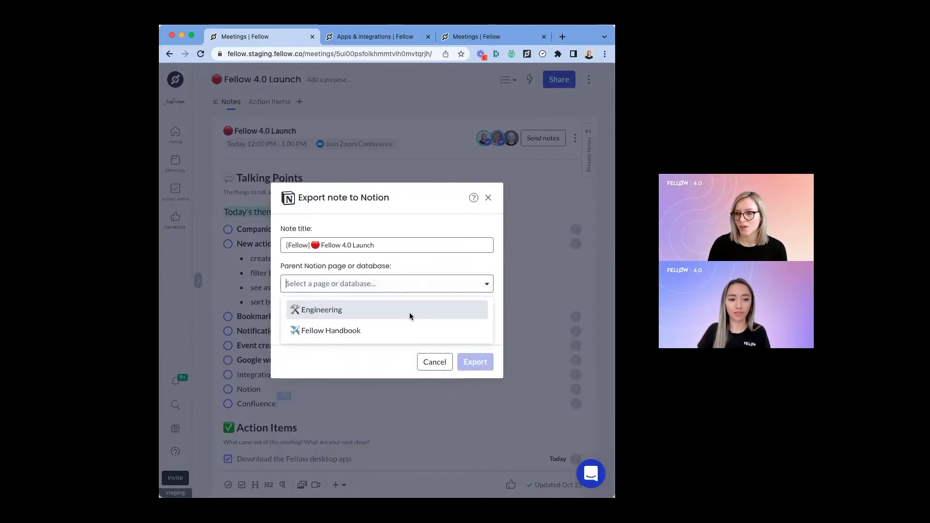
{"action": "left_click", "coordinate": [372, 311]}
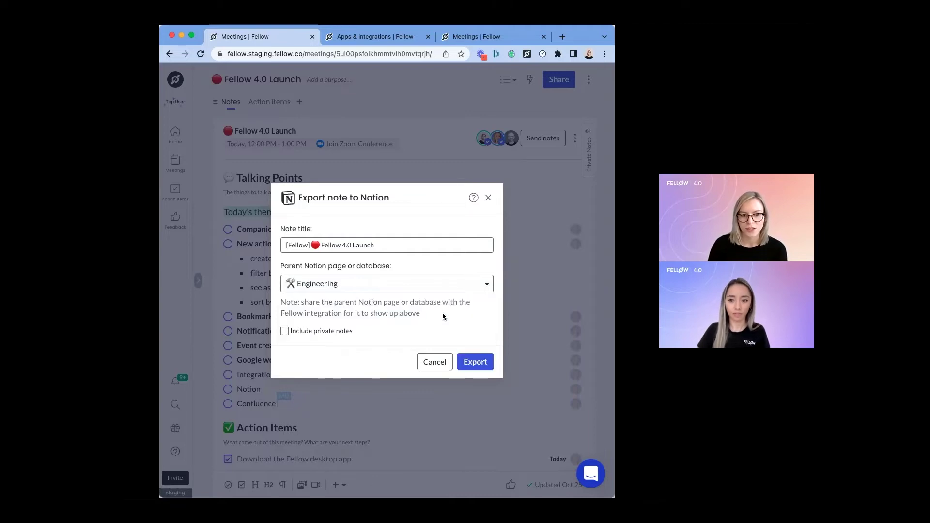
{"action": "left_click", "coordinate": [470, 356]}
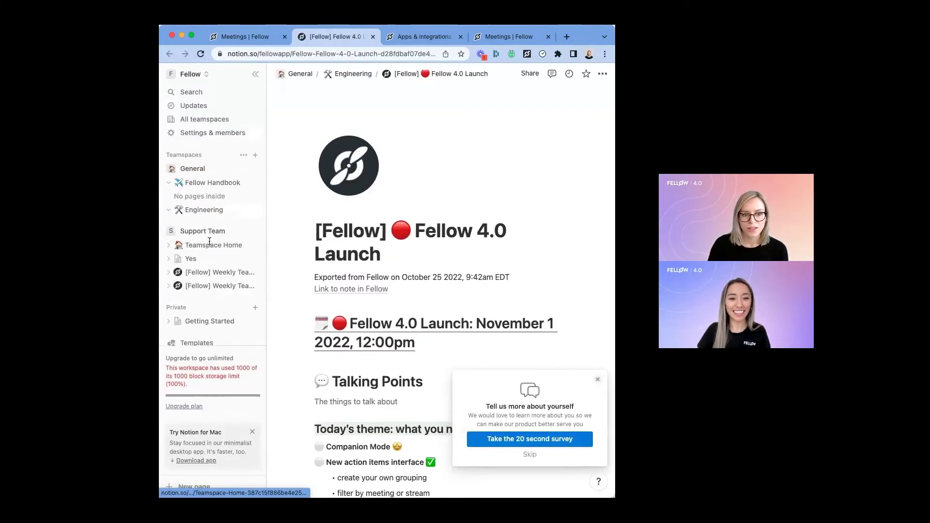
Step: Dismiss the survey popup and scroll the exported Notion page down to Notepad and back up
{"action": "left_click", "coordinate": [598, 379]}
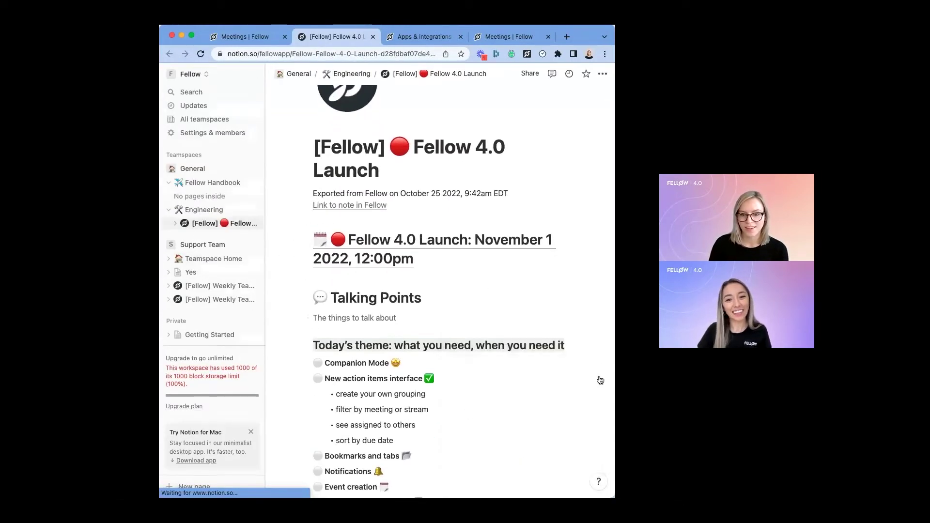
{"action": "mouse_move", "coordinate": [356, 287]}
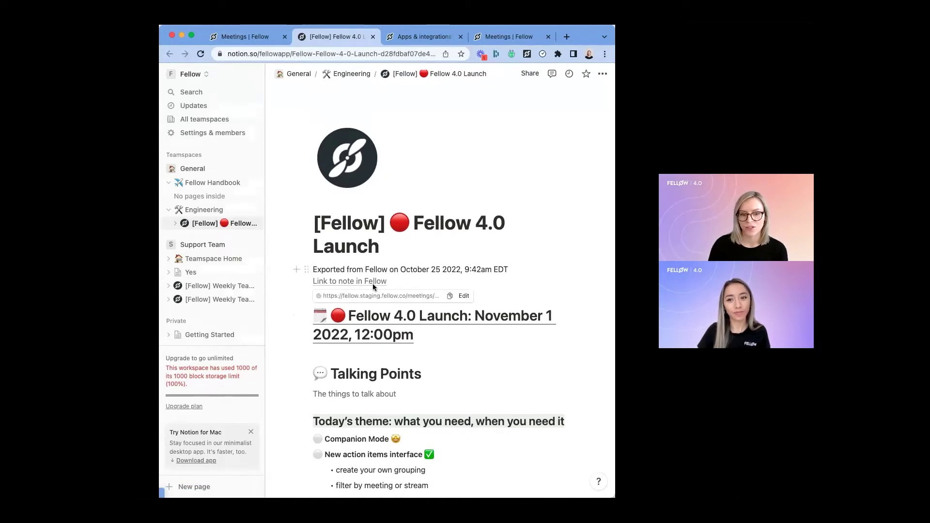
{"action": "scroll", "coordinate": [434, 209], "scroll_direction": "down", "scroll_amount": 5}
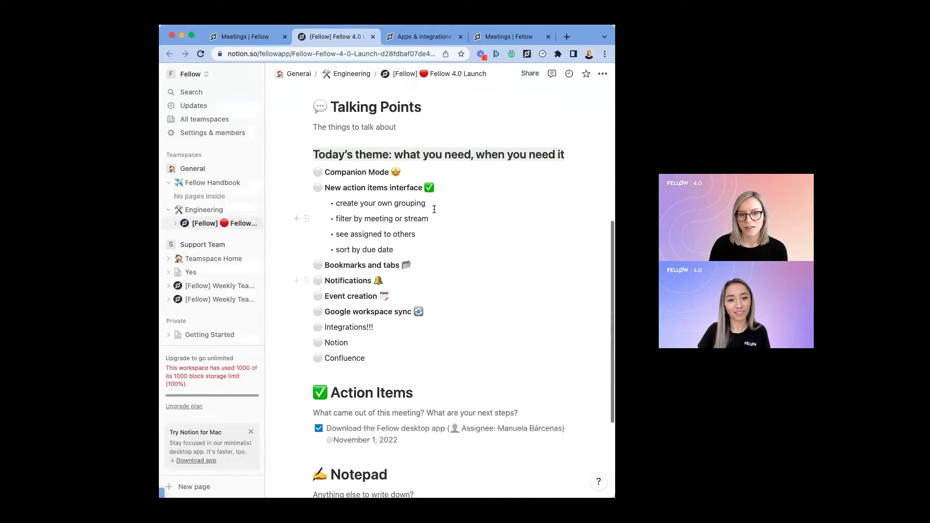
{"action": "scroll", "coordinate": [466, 262], "scroll_direction": "down", "scroll_amount": 3}
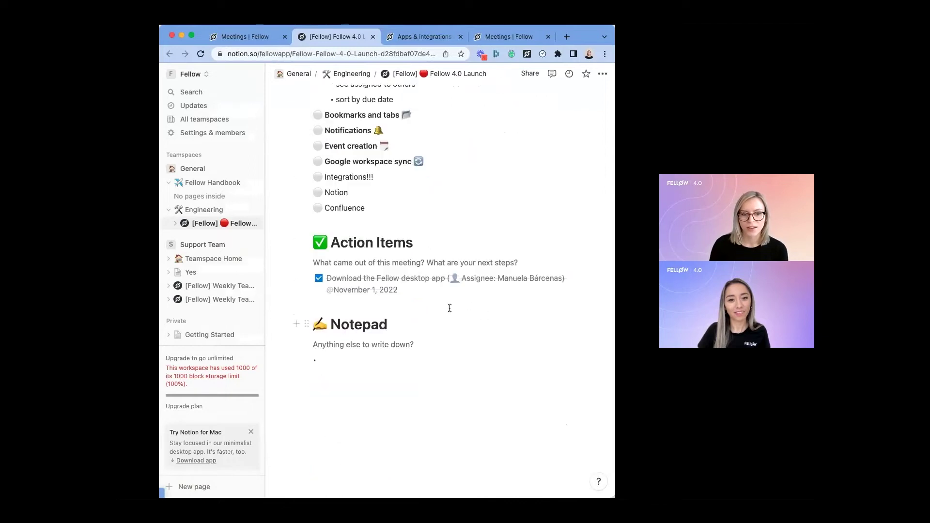
{"action": "scroll", "coordinate": [450, 308], "scroll_direction": "up", "scroll_amount": 1}
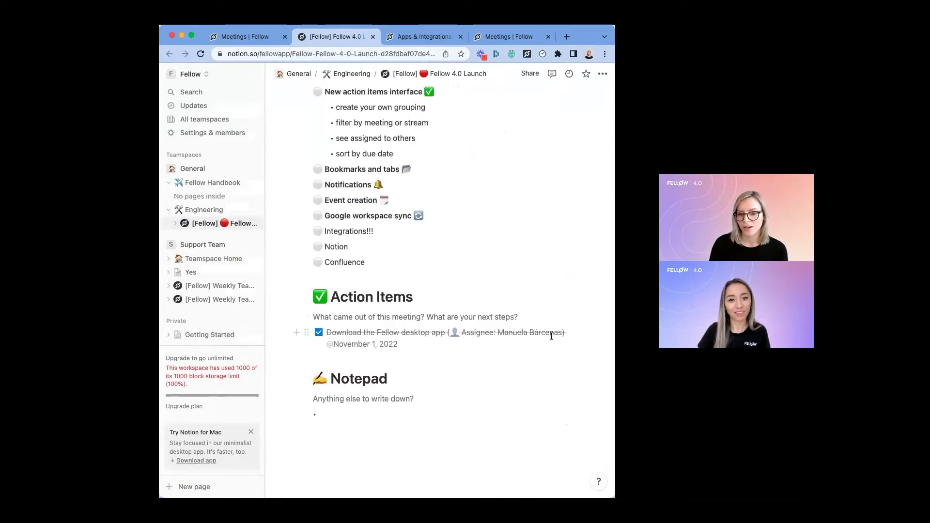
{"action": "scroll", "coordinate": [543, 324], "scroll_direction": "up", "scroll_amount": 5}
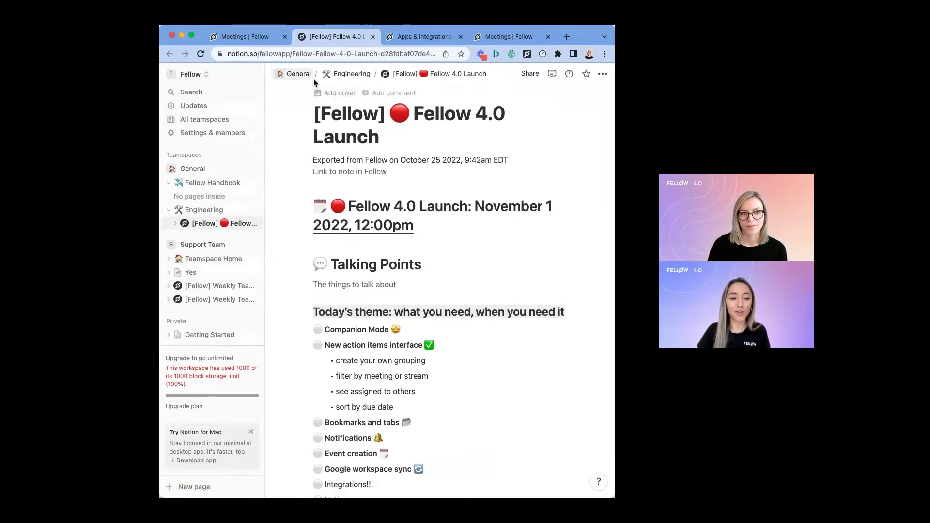
Step: Switch back to the Fellow meeting tab and close the Export complete dialog
{"action": "left_click", "coordinate": [263, 39]}
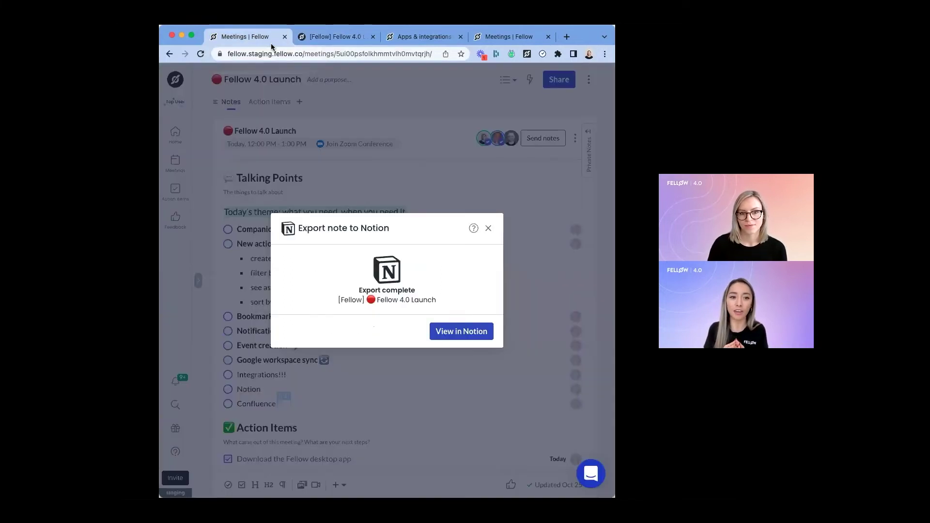
{"action": "left_click", "coordinate": [488, 228]}
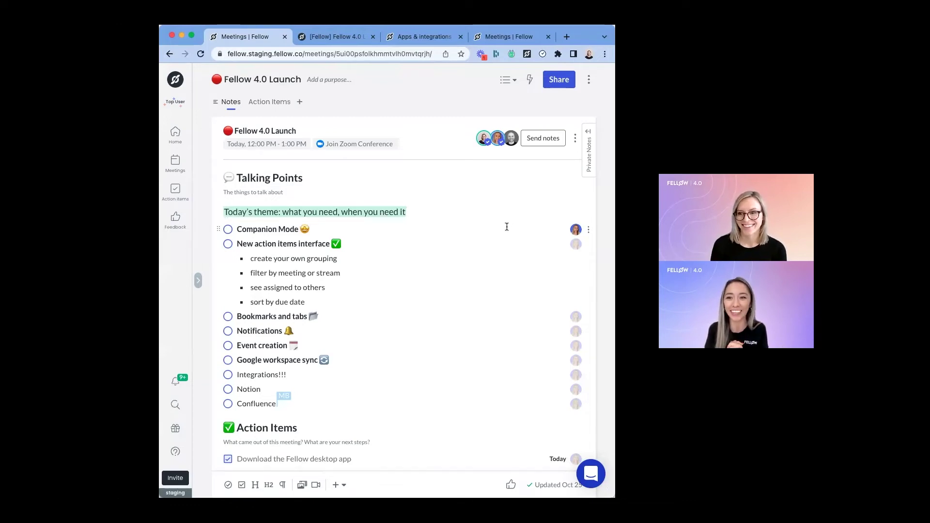
Step: Export the note to Confluence in Test Space under the Project Team Meeting Notes parent page
{"action": "left_click", "coordinate": [529, 144]}
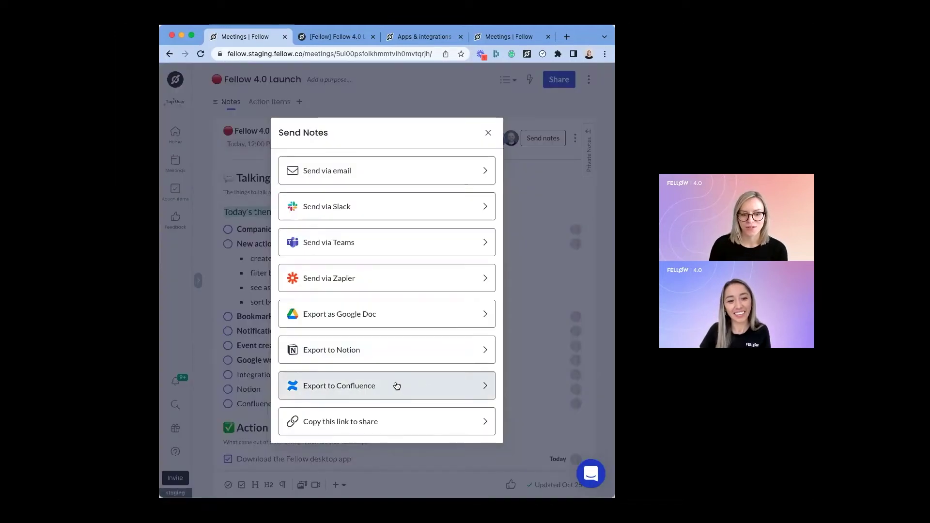
{"action": "left_click", "coordinate": [394, 384]}
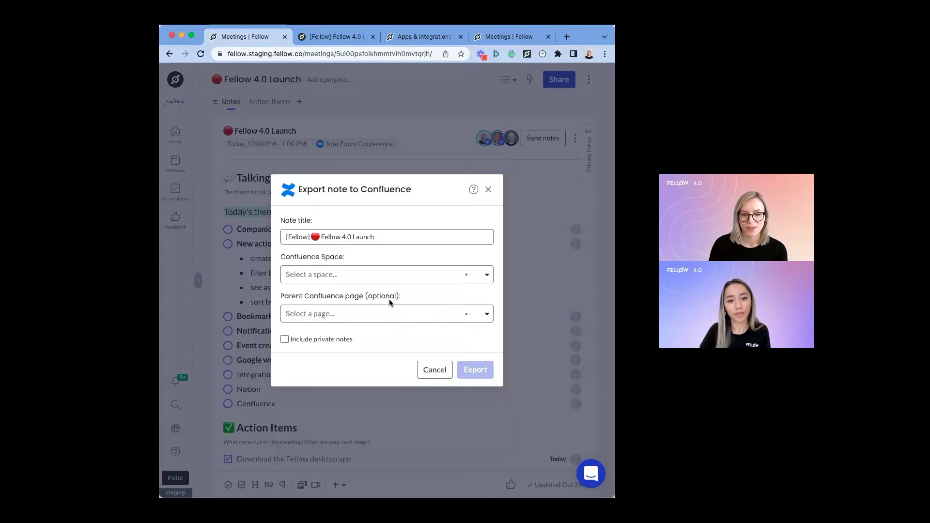
{"action": "left_click", "coordinate": [382, 277]}
{"action": "type", "text": "test"}
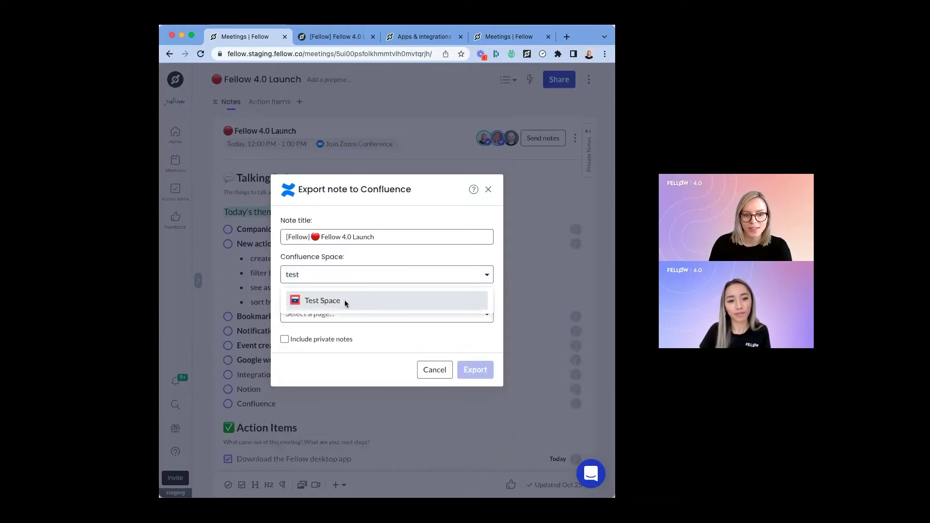
{"action": "left_click", "coordinate": [344, 300]}
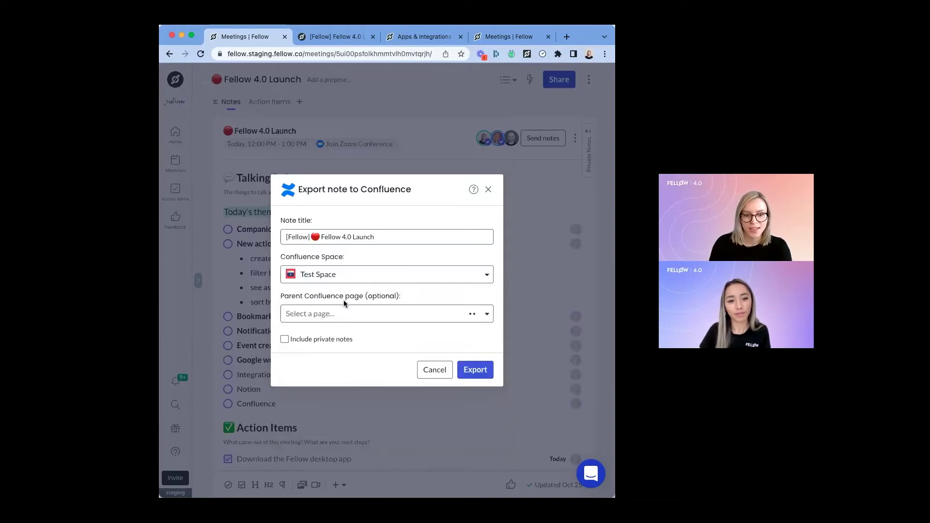
{"action": "left_click", "coordinate": [363, 318]}
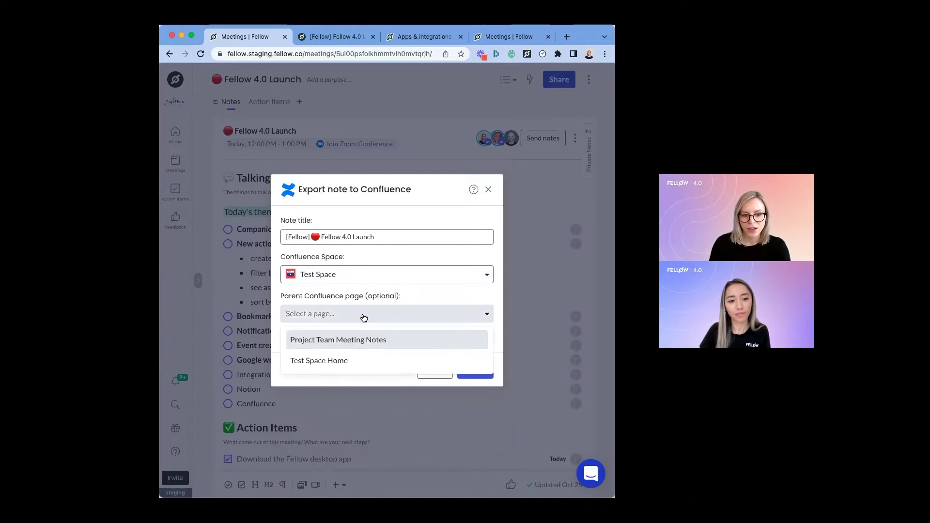
{"action": "left_click", "coordinate": [344, 339]}
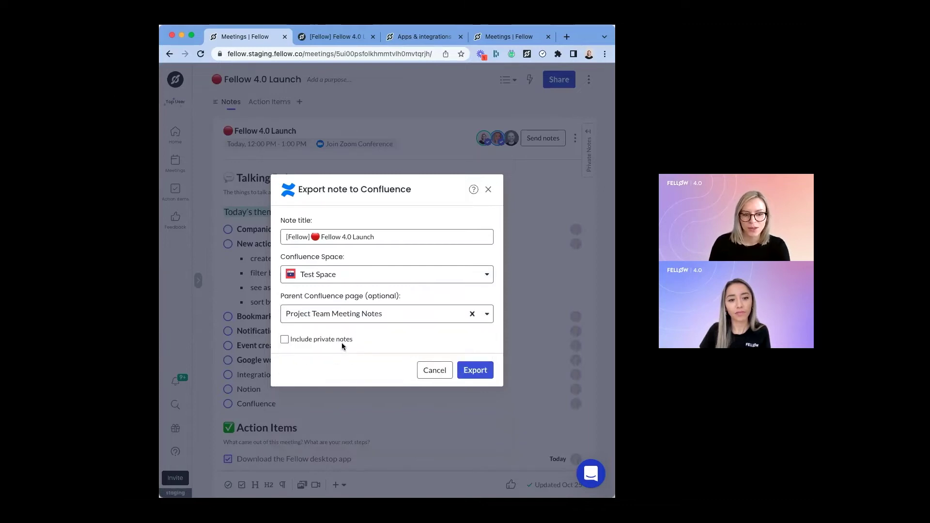
{"action": "left_click", "coordinate": [473, 371]}
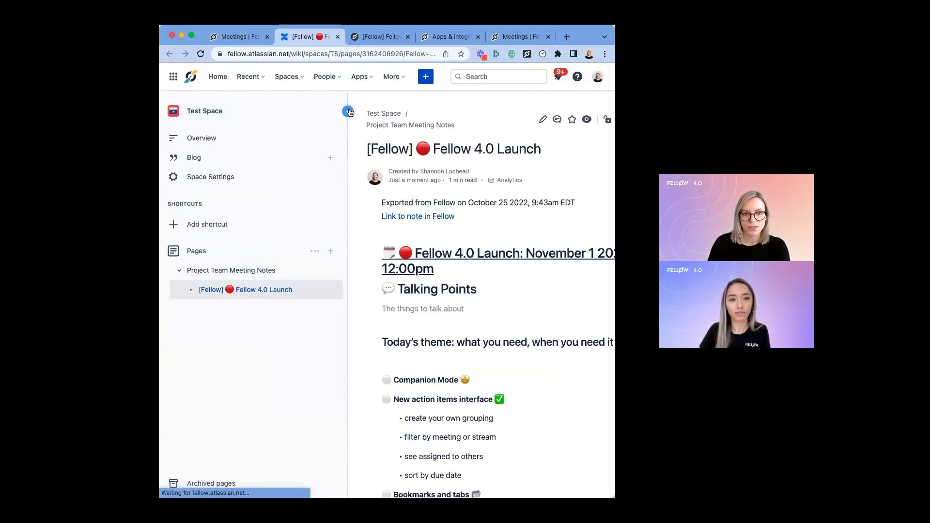
Step: Collapse the Confluence sidebar and scroll through the exported Fellow 4.0 Launch page
{"action": "left_click", "coordinate": [348, 111]}
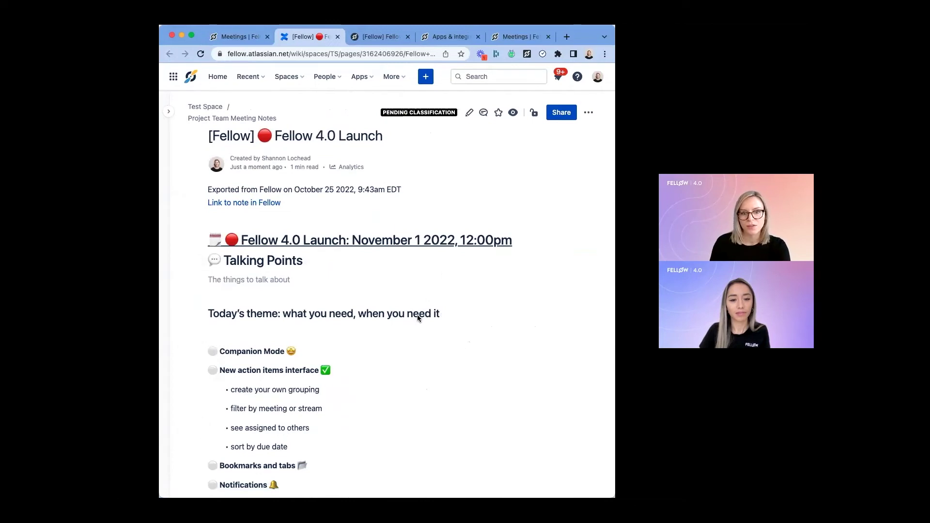
{"action": "scroll", "coordinate": [312, 269], "scroll_direction": "down", "scroll_amount": 5}
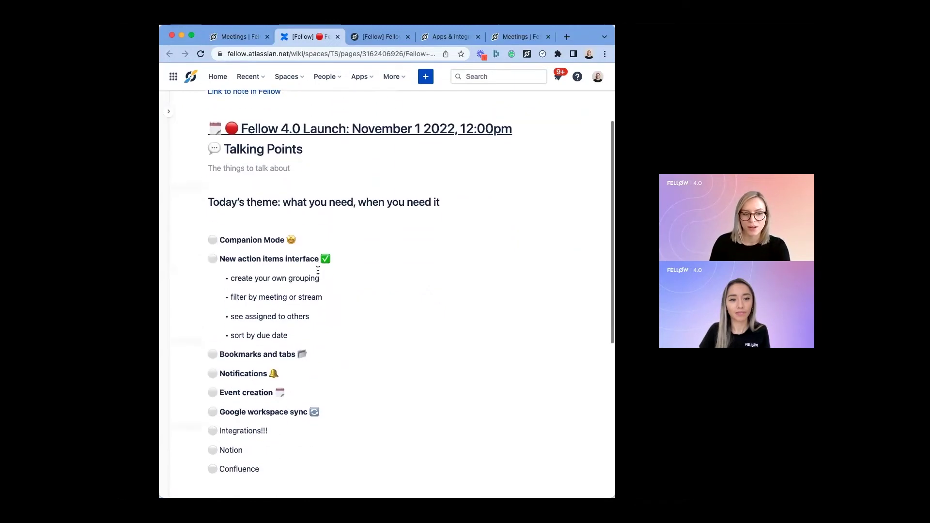
{"action": "scroll", "coordinate": [344, 290], "scroll_direction": "down", "scroll_amount": 3}
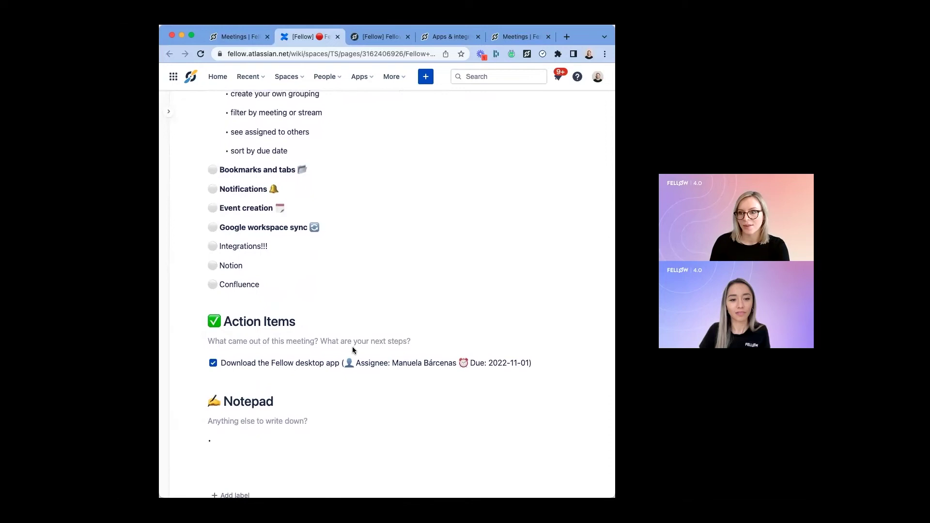
{"action": "scroll", "coordinate": [352, 350], "scroll_direction": "down", "scroll_amount": 2}
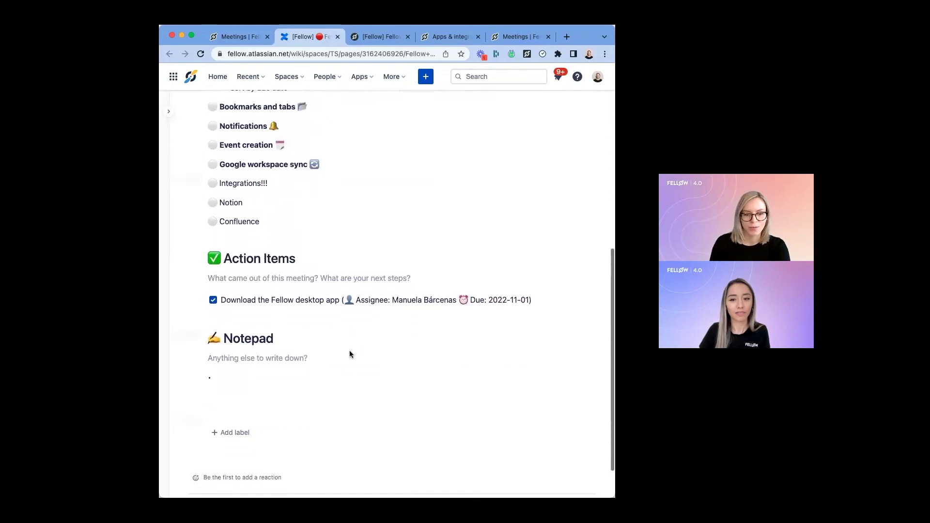
Step: Return to the Fellow tab and close the Confluence export-complete confirmation
{"action": "left_click", "coordinate": [254, 42]}
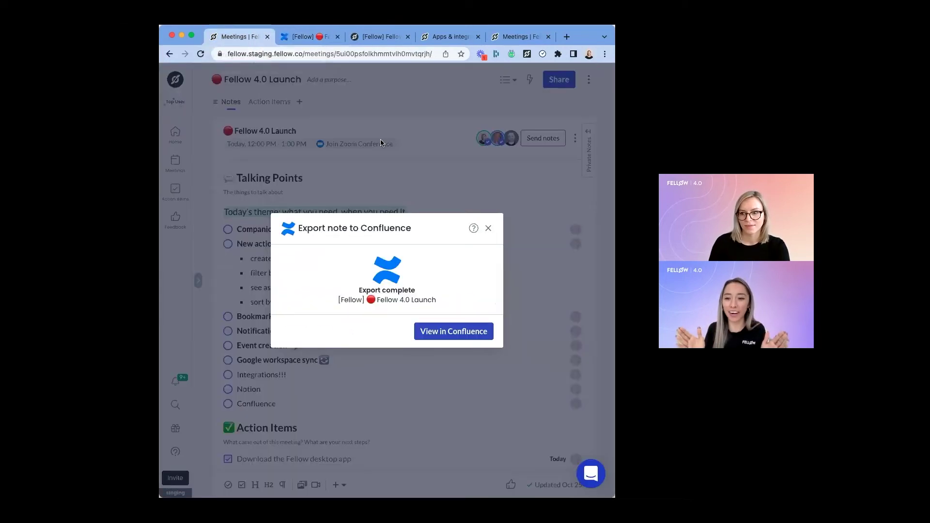
{"action": "left_click", "coordinate": [487, 228]}
{"action": "scroll", "coordinate": [484, 237], "scroll_direction": "down", "scroll_amount": 3}
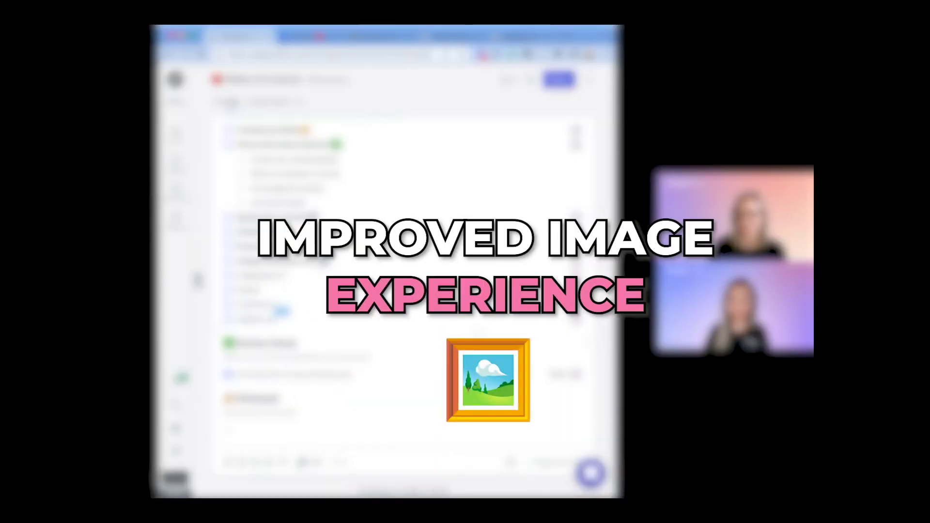
Step: Drop the line chart image into the Notepad and caption it 'Chart'
{"action": "left_click_drag", "start_coordinate": [490, 428], "coordinate": [400, 422]}
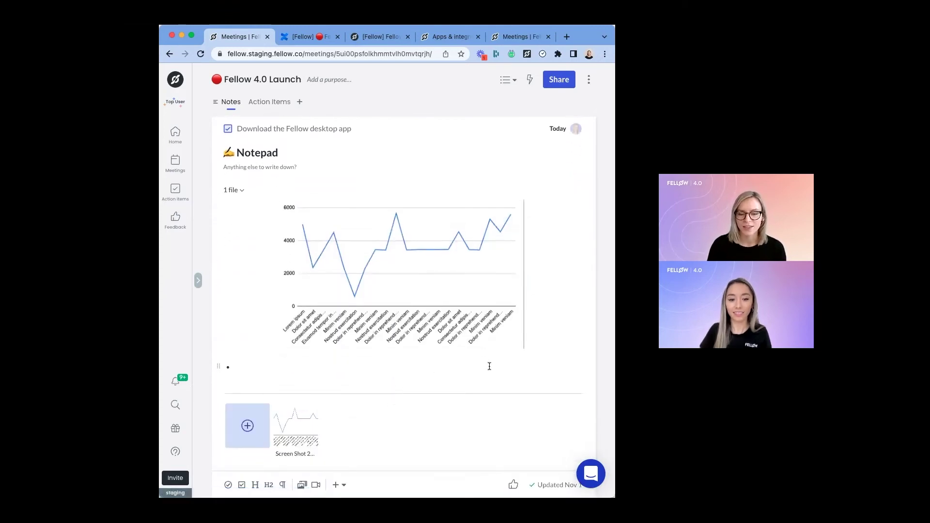
{"action": "scroll", "coordinate": [422, 299], "scroll_direction": "up", "scroll_amount": 2}
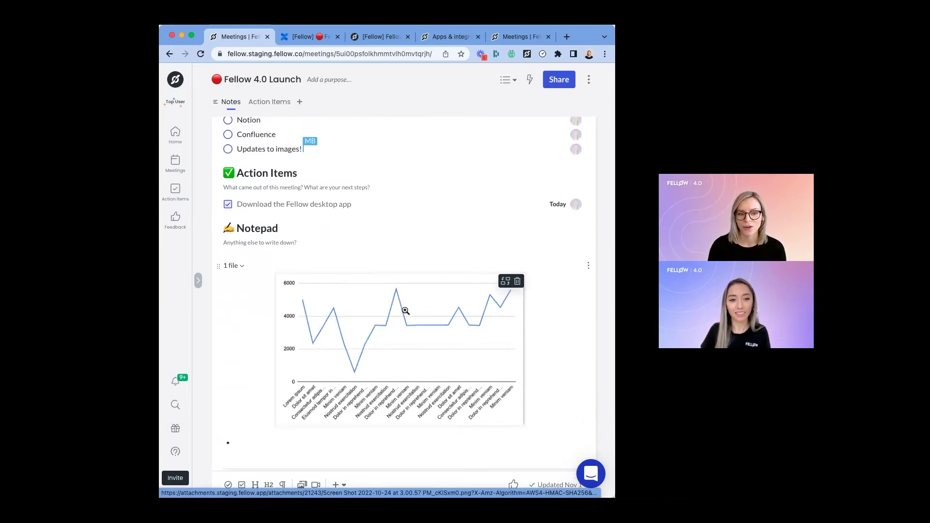
{"action": "left_click", "coordinate": [400, 435]}
{"action": "left_click", "coordinate": [397, 431]}
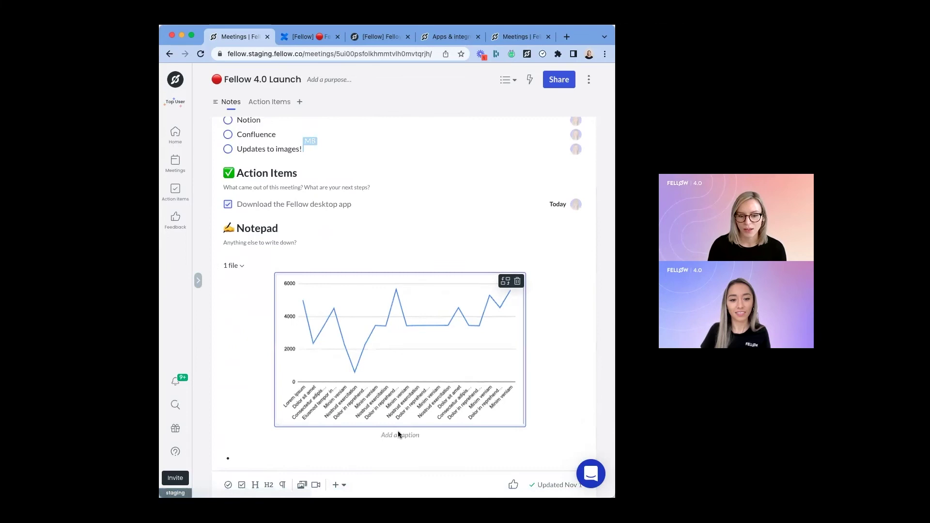
{"action": "left_click", "coordinate": [391, 434]}
{"action": "left_click", "coordinate": [391, 435]}
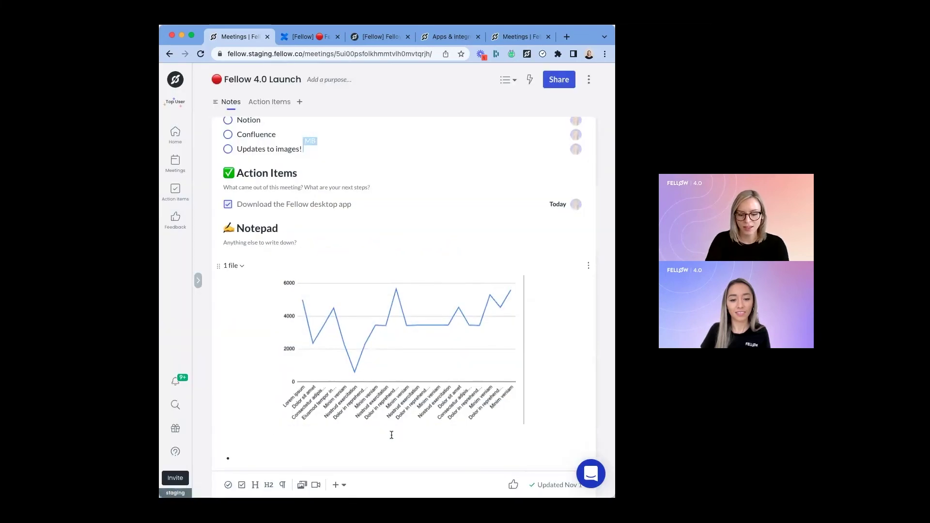
{"action": "type", "text": "Chart"}
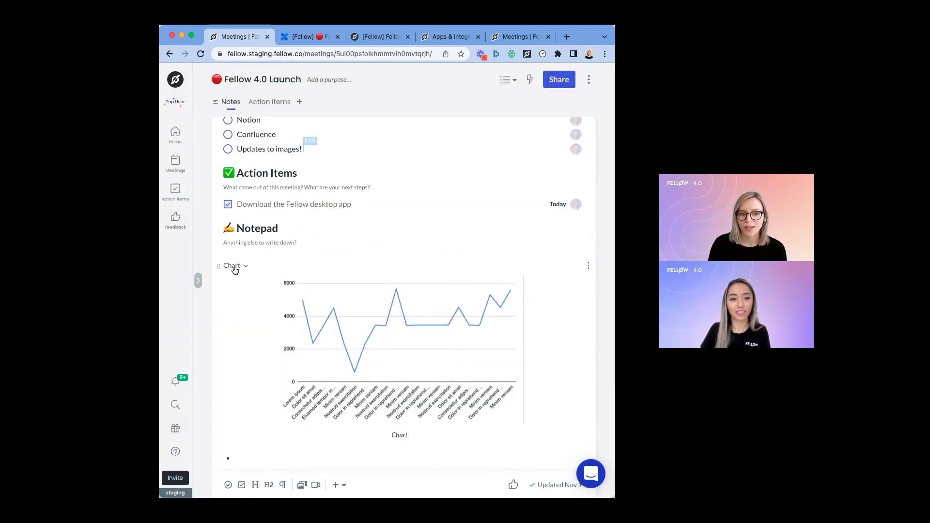
Step: Collapse and re-expand the Chart block, then deselect the image
{"action": "left_click", "coordinate": [235, 267]}
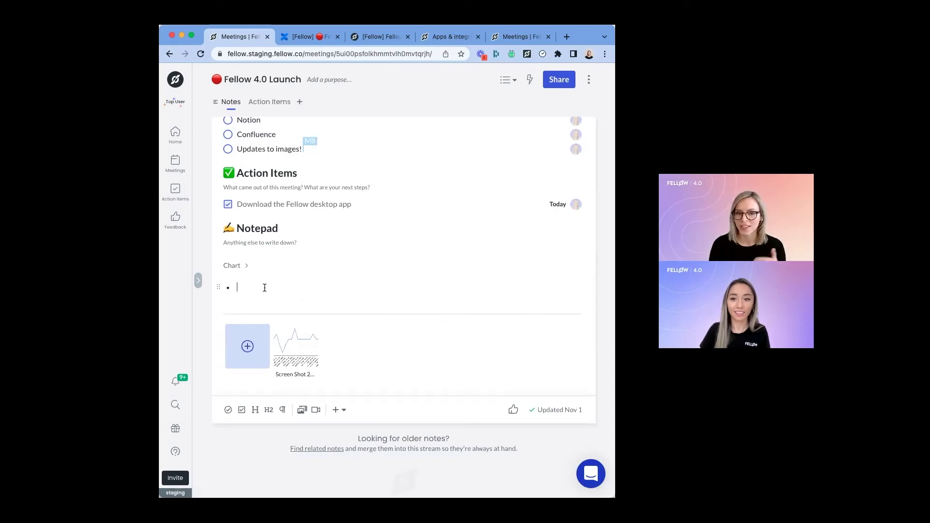
{"action": "left_click", "coordinate": [229, 265]}
{"action": "mouse_move", "coordinate": [218, 265]}
{"action": "left_mouse_down"}
{"action": "mouse_move", "coordinate": [232, 151]}
{"action": "mouse_move", "coordinate": [229, 266]}
{"action": "left_mouse_up"}
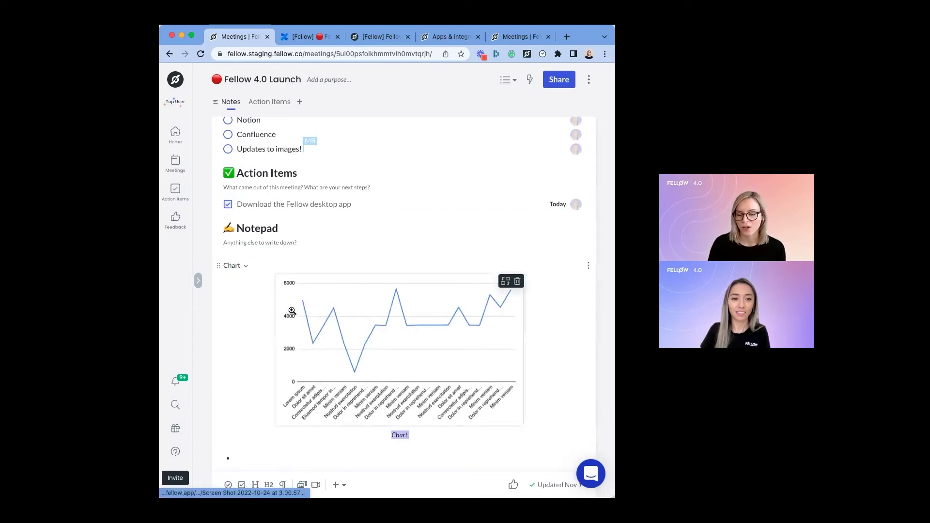
{"action": "scroll", "coordinate": [288, 310], "scroll_direction": "down", "scroll_amount": 3}
{"action": "left_click", "coordinate": [446, 375]}
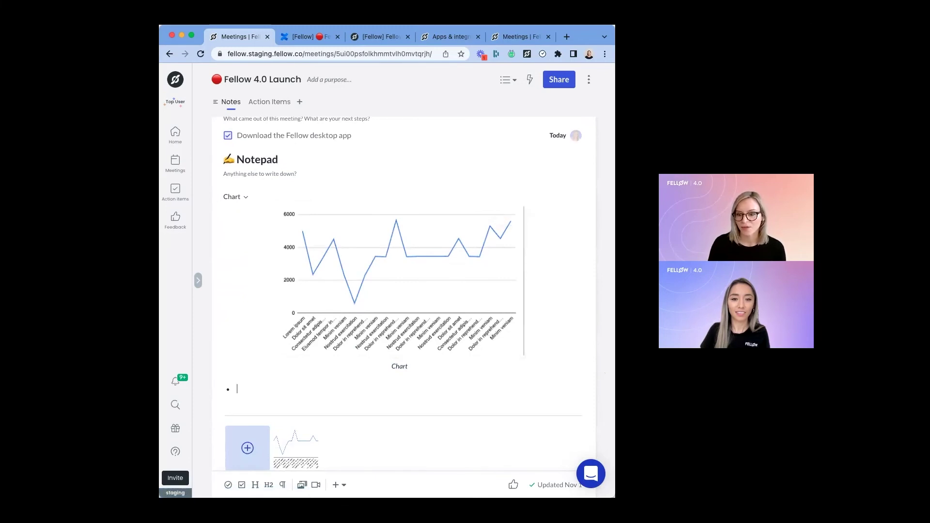
Step: Drop the pie chart and bar chart images into the Chart block beside the line chart
{"action": "left_click_drag", "start_coordinate": [566, 284], "coordinate": [565, 277]}
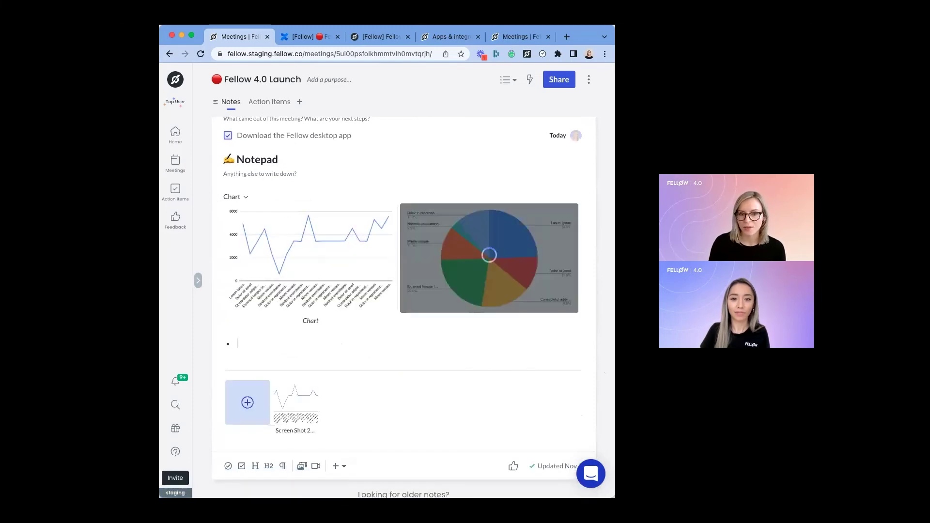
{"action": "left_click_drag", "start_coordinate": [566, 281], "coordinate": [562, 283]}
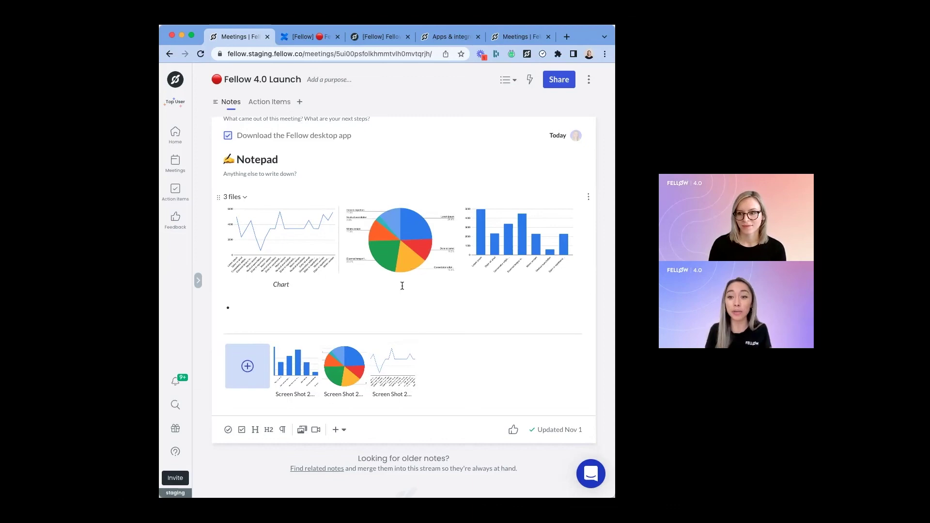
{"action": "scroll", "coordinate": [401, 288], "scroll_direction": "up", "scroll_amount": 2}
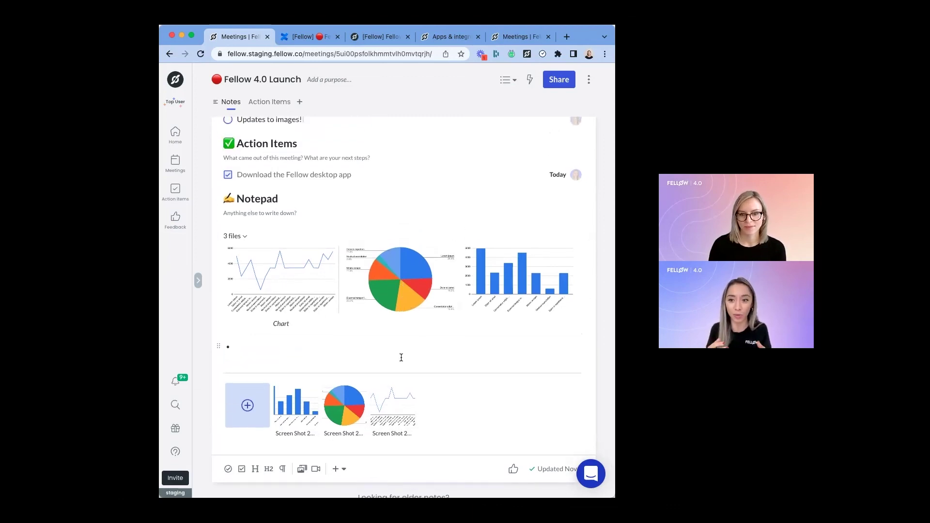